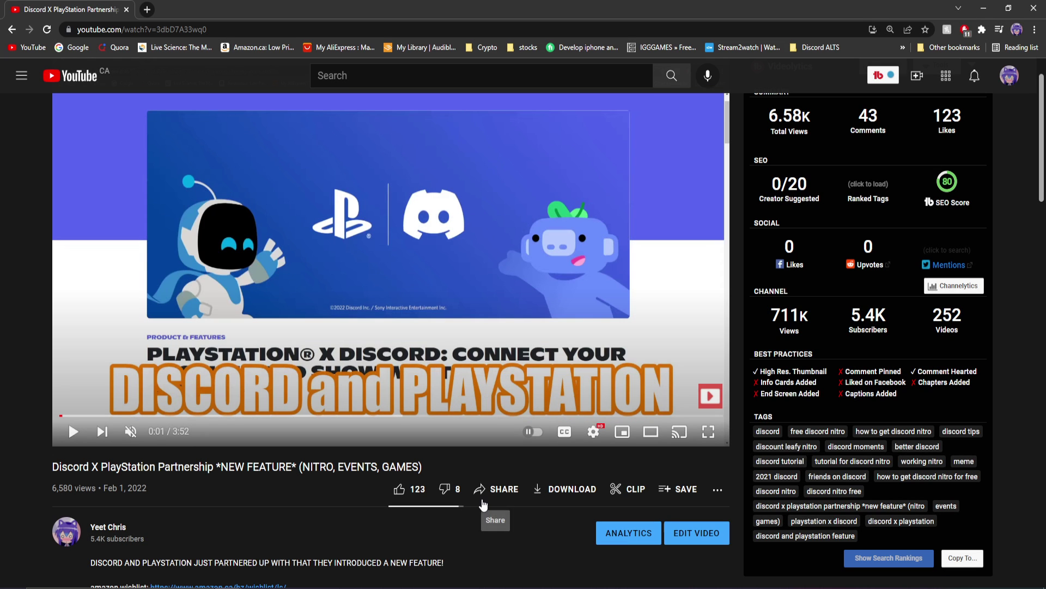
- Open the uploader's channel page and scroll through its videos
scroll(482, 504, down, 1)
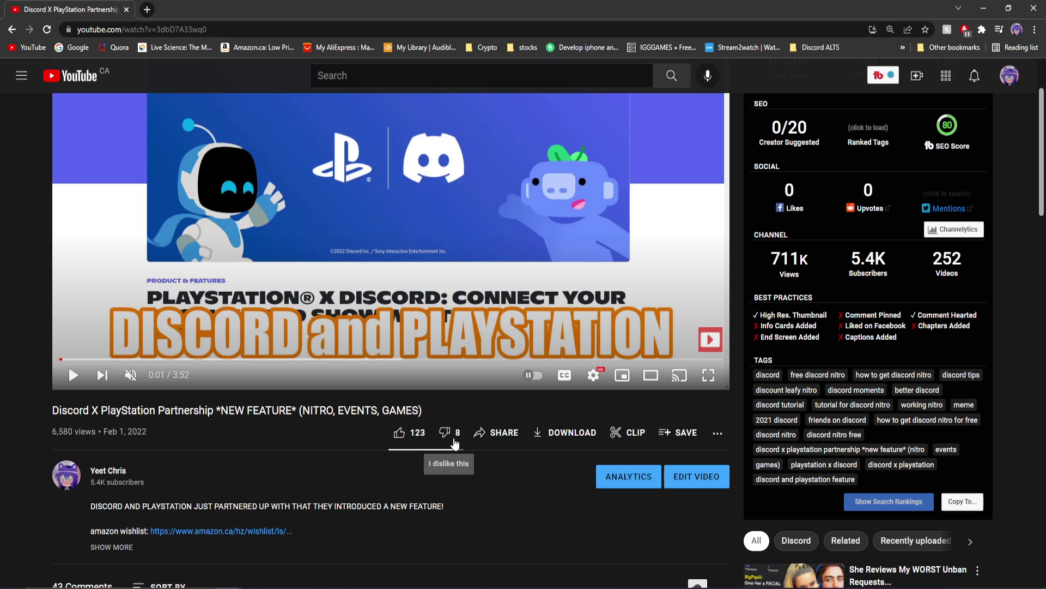
click(101, 469)
scroll(299, 455, down, 1)
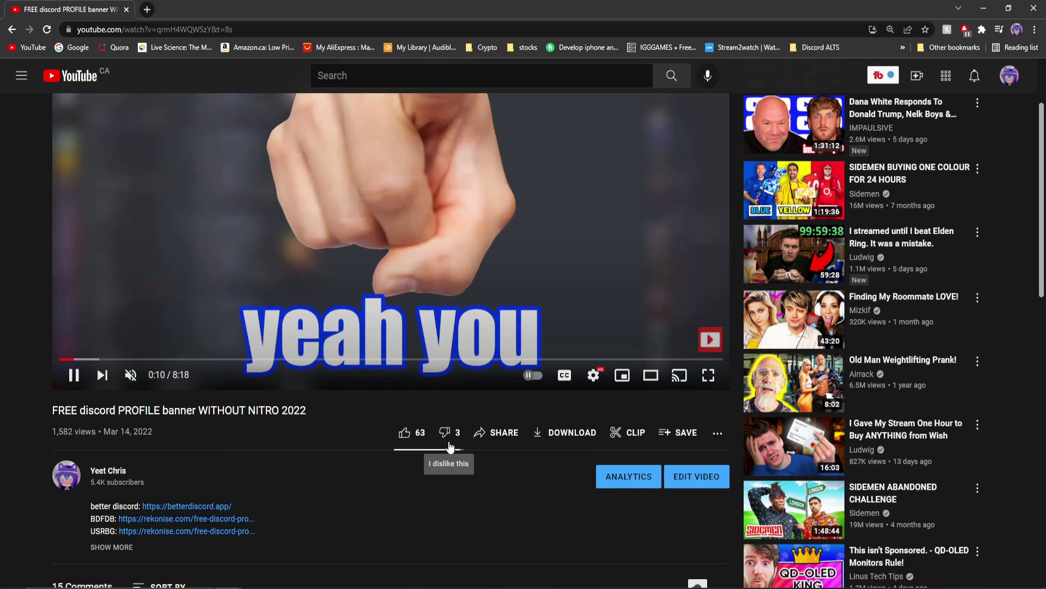
scroll(810, 456, down, 3)
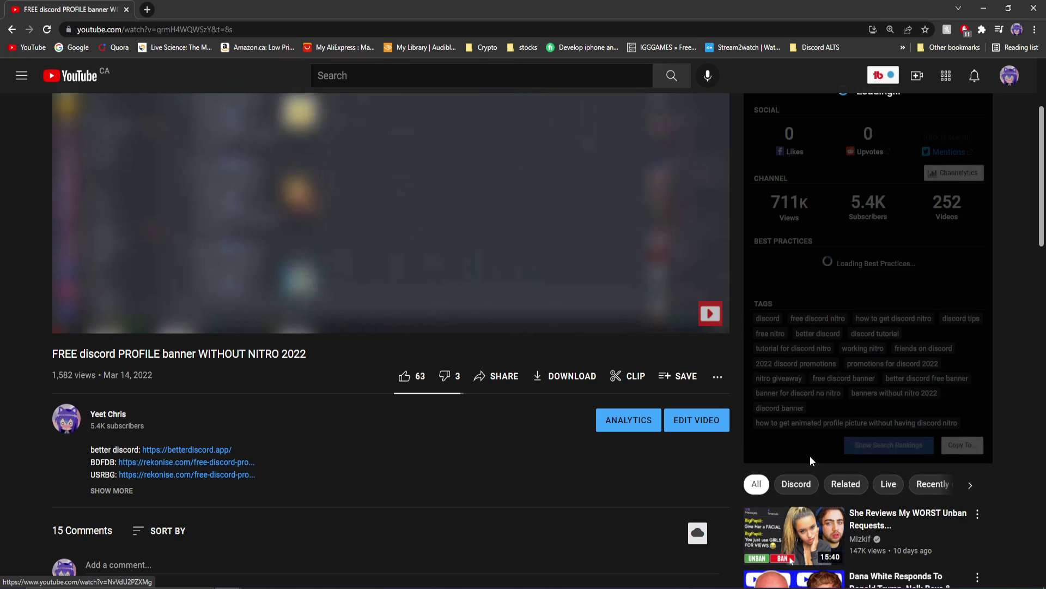
- Play the recommended Mizkif unban-requests video, pause it at 0:05, and check installed extensions
scroll(854, 476, down, 4)
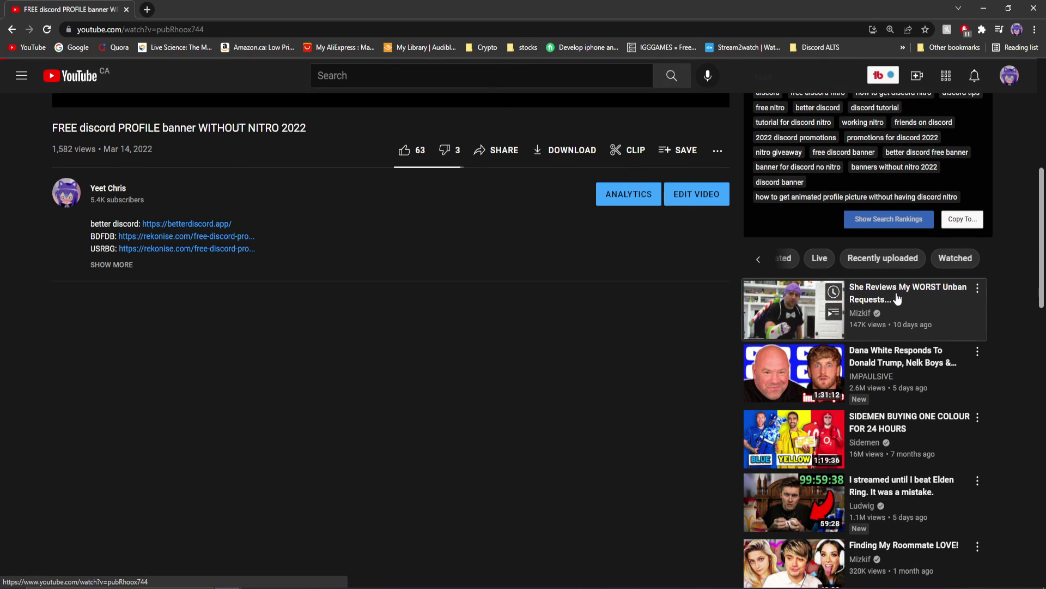
click(763, 297)
scroll(281, 501, down, 2)
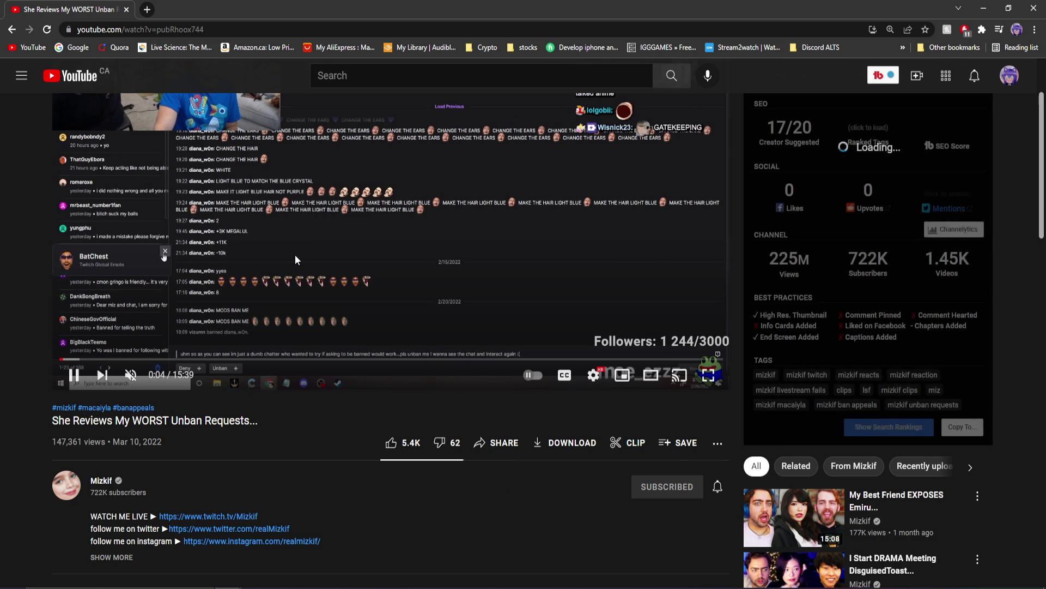
scroll(296, 254, up, 1)
click(240, 278)
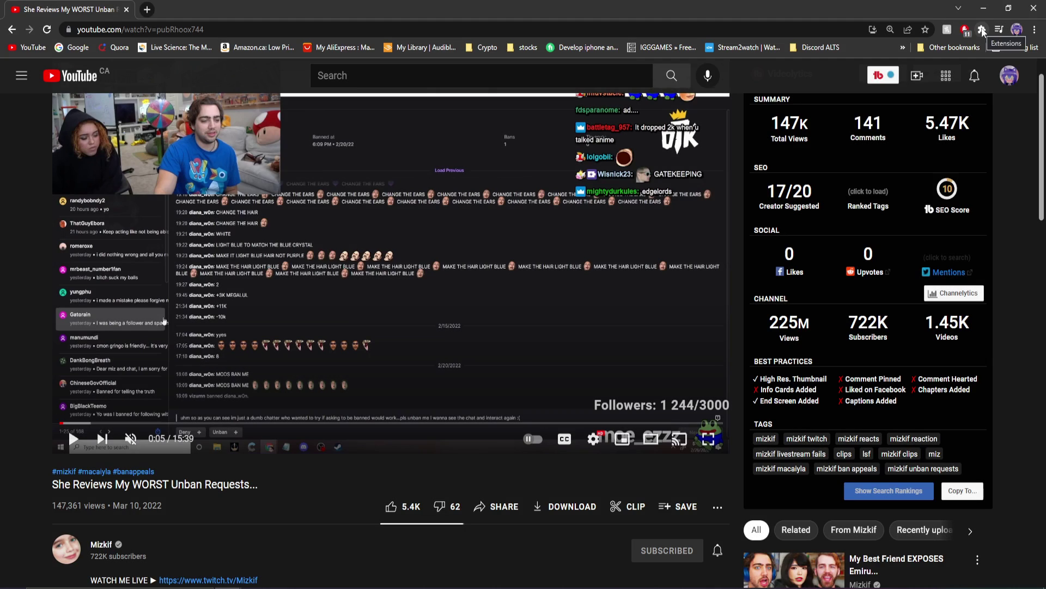
click(982, 29)
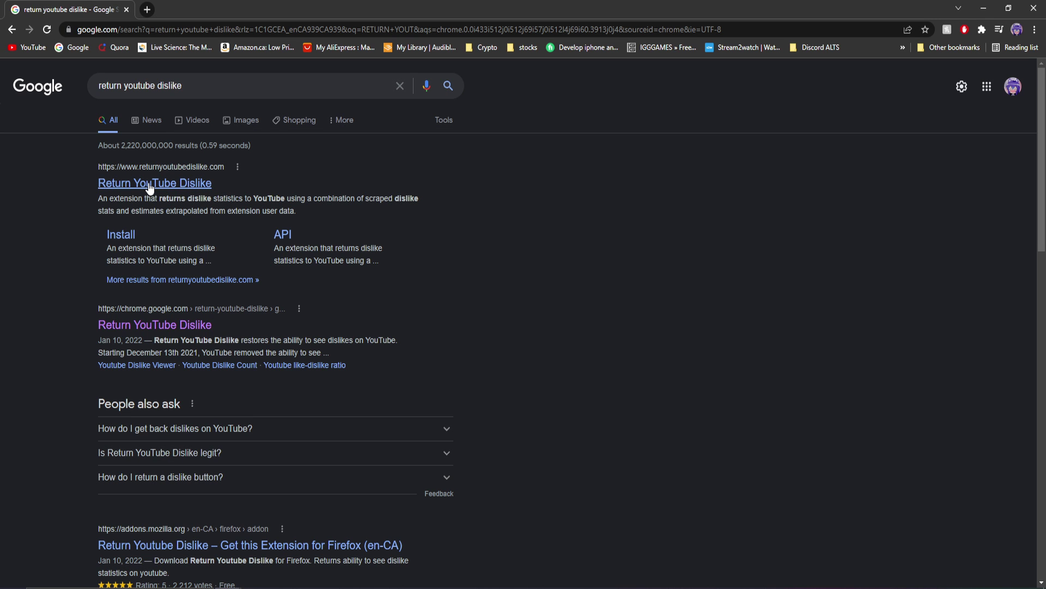
- Open the official returnyoutubedislike.com site from the Google results
click(149, 184)
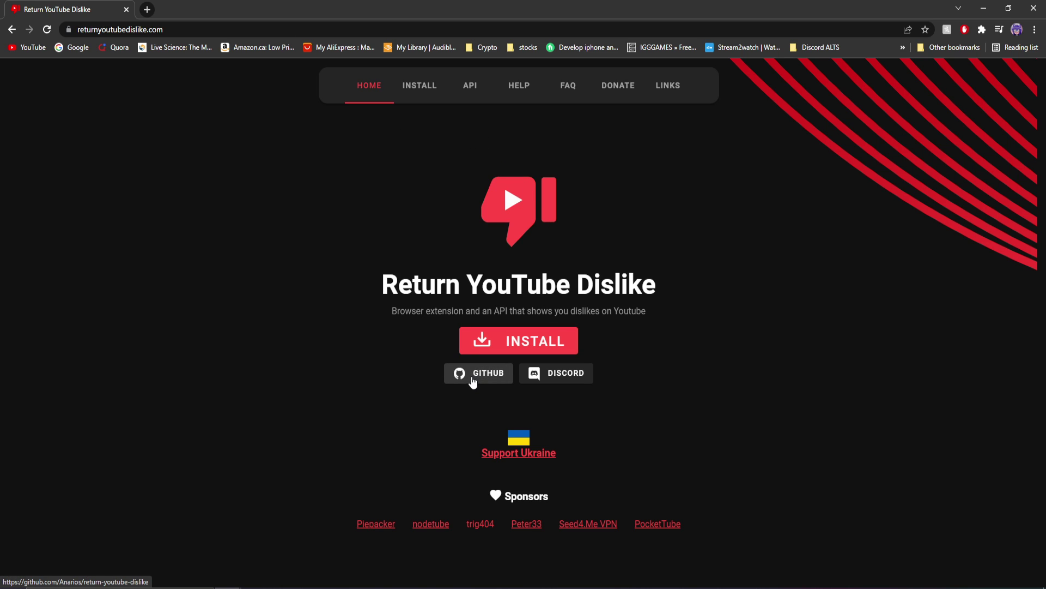
- Browse the site's Install, API, Help, FAQ and Donate pages, ending back on Install
click(418, 96)
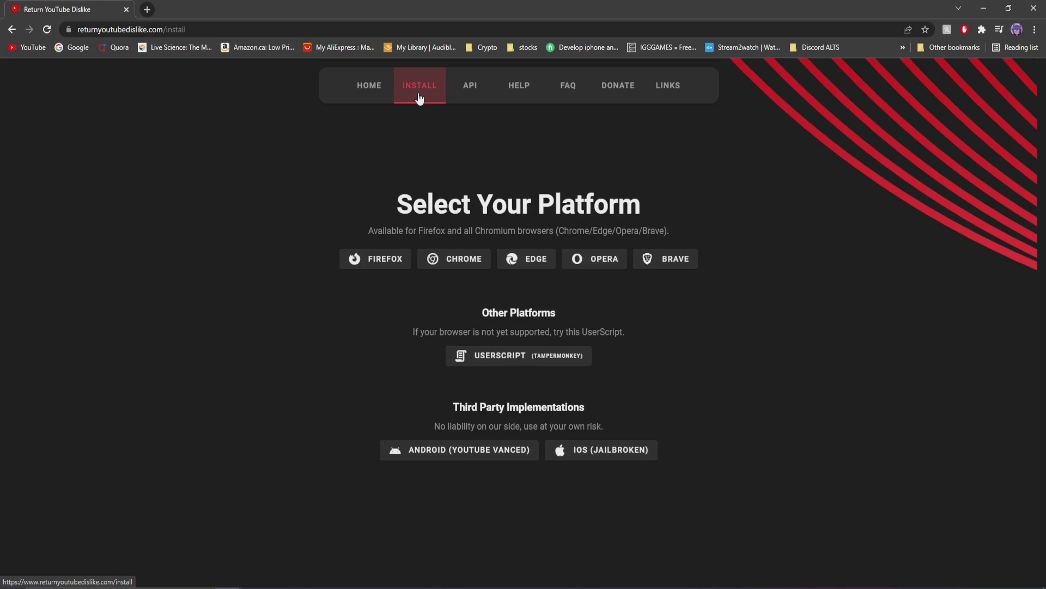
click(464, 96)
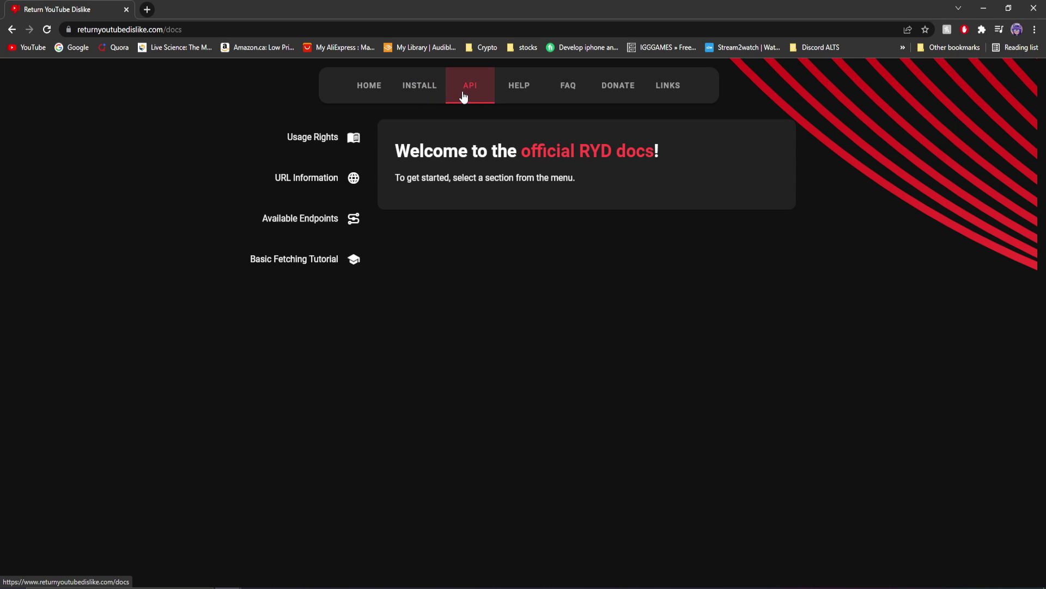
click(511, 98)
click(562, 91)
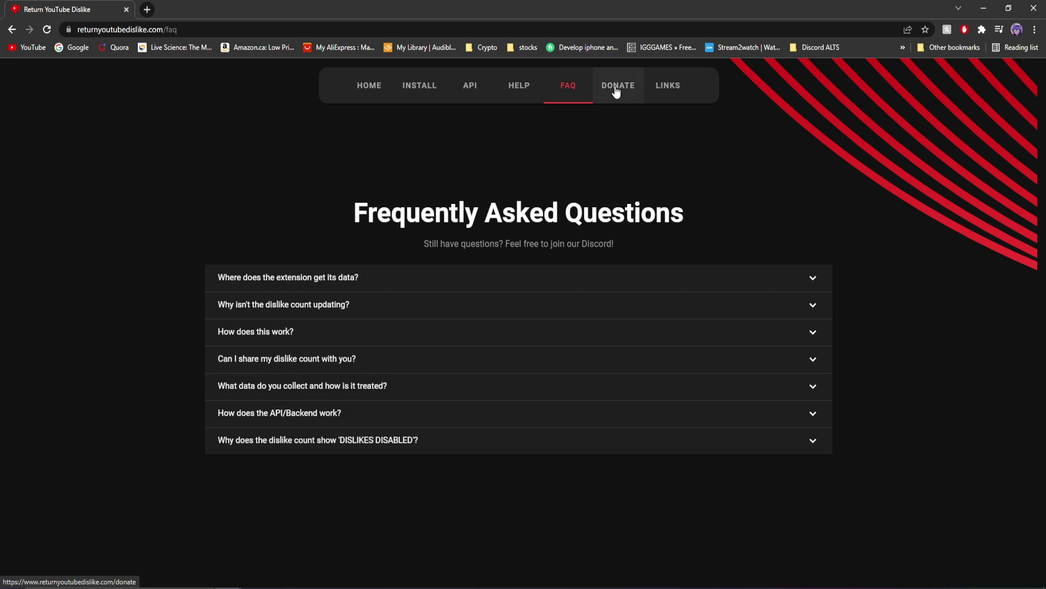
click(615, 92)
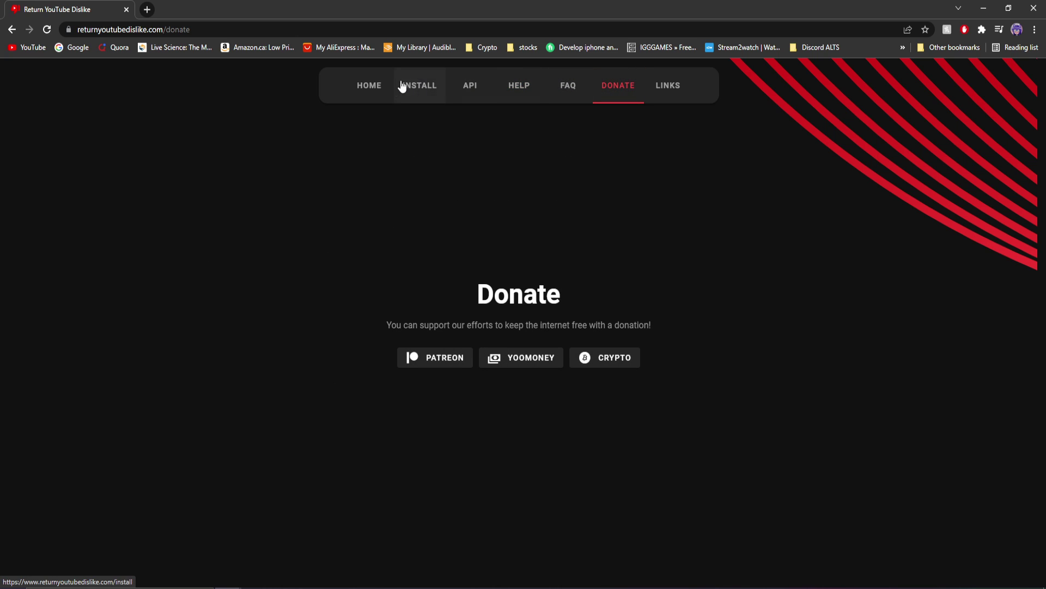
click(435, 90)
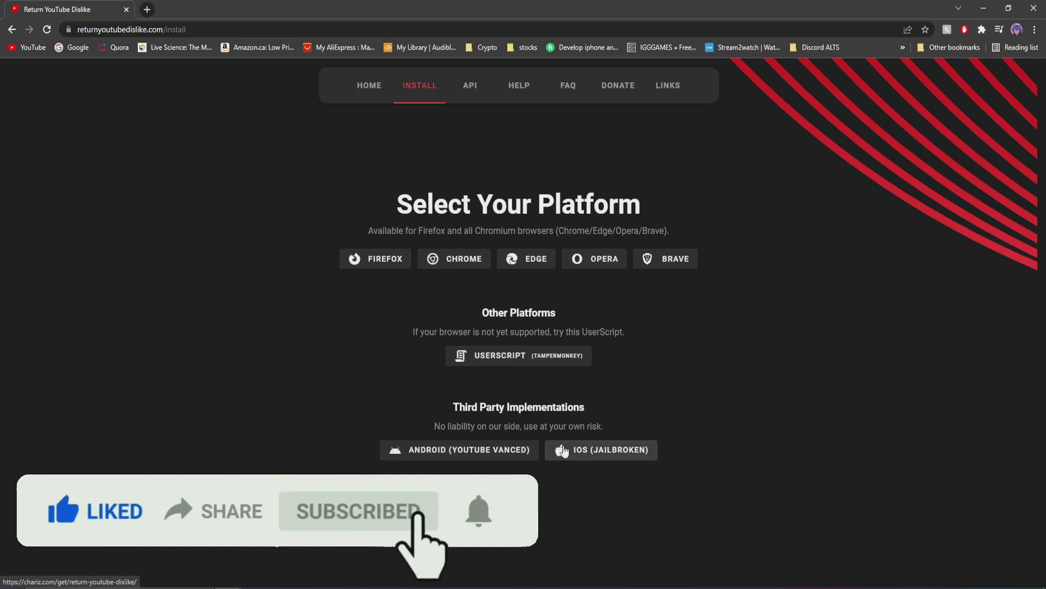
- Open the Chrome version's Web Store listing for Return YouTube Dislike
click(462, 264)
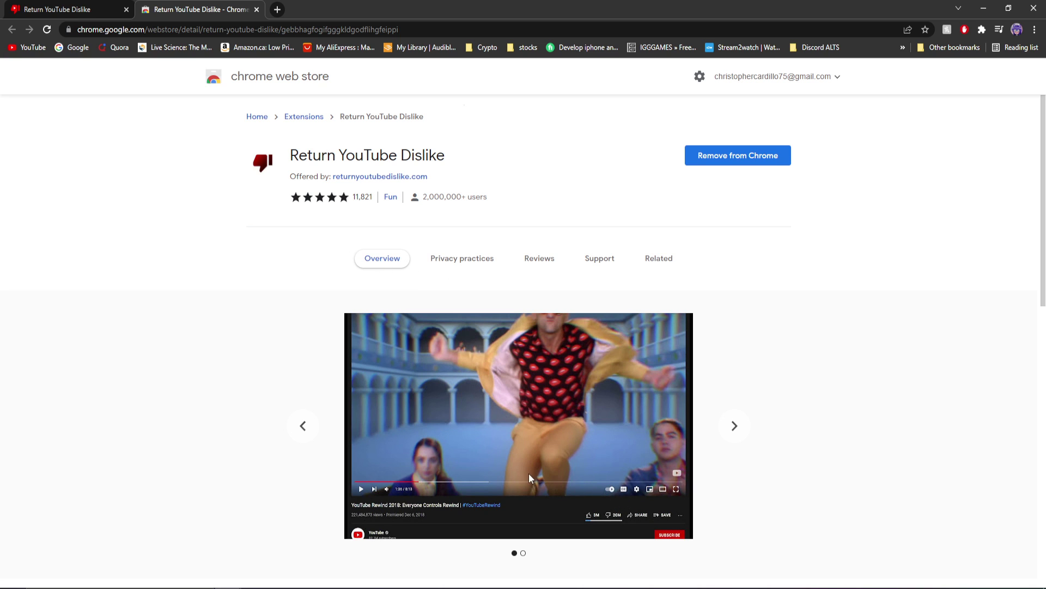
scroll(529, 478, down, 1)
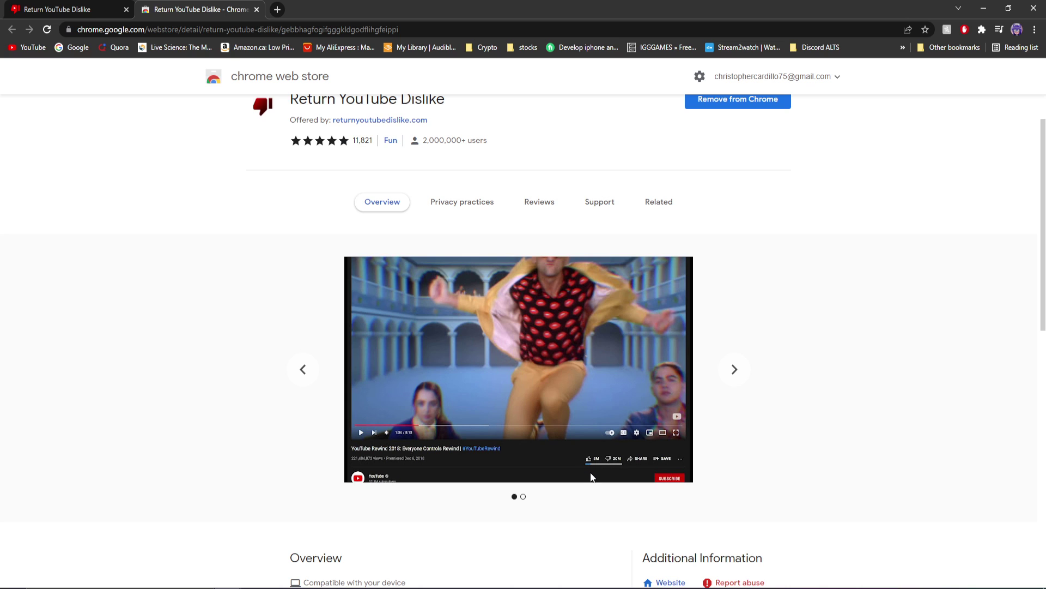
- Remove the already-installed Return YouTube Dislike extension from Chrome
scroll(665, 495, up, 1)
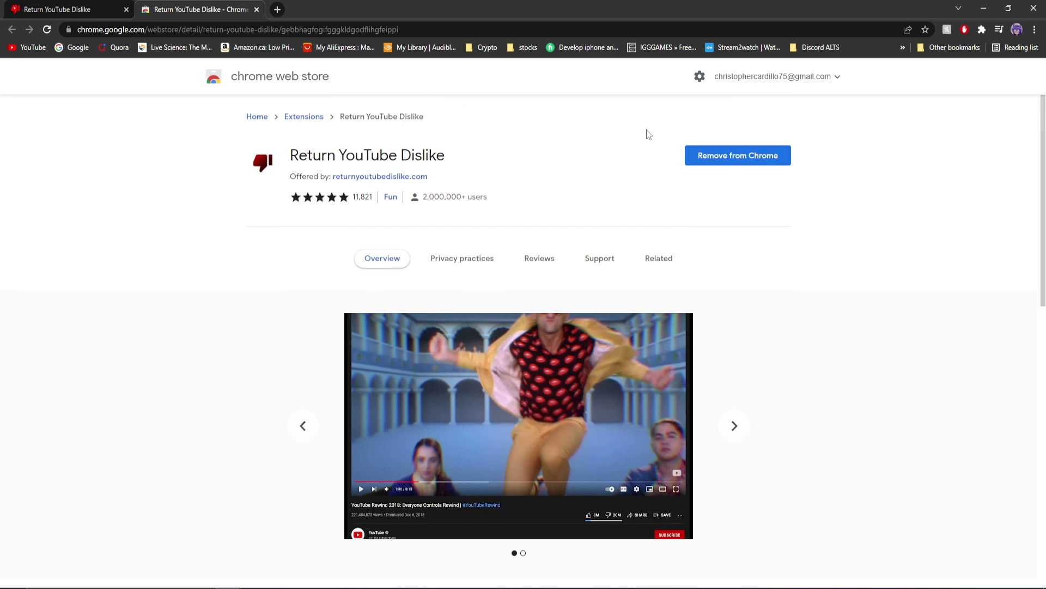
click(734, 165)
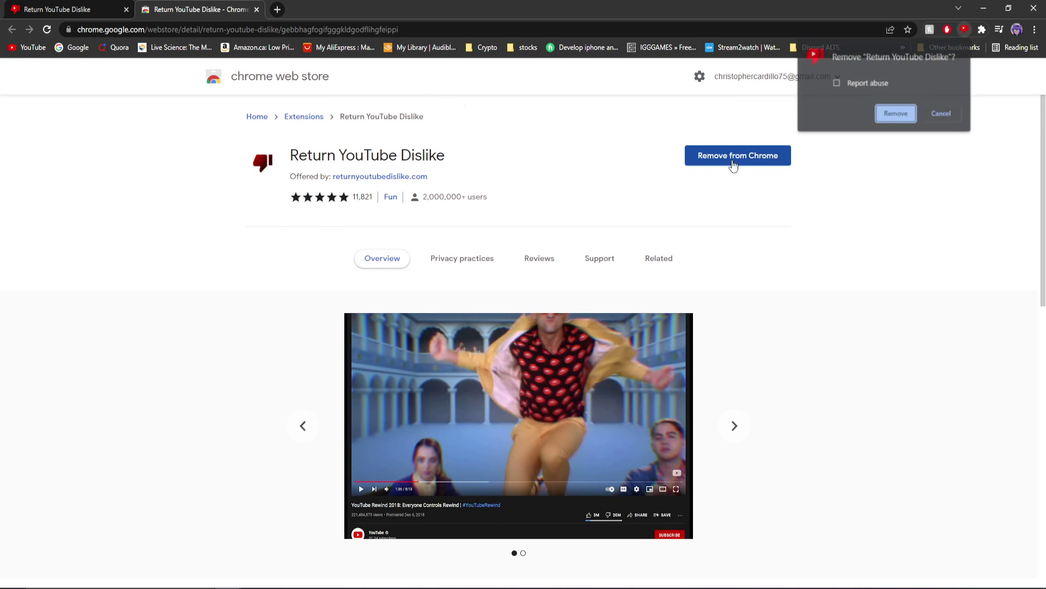
click(890, 114)
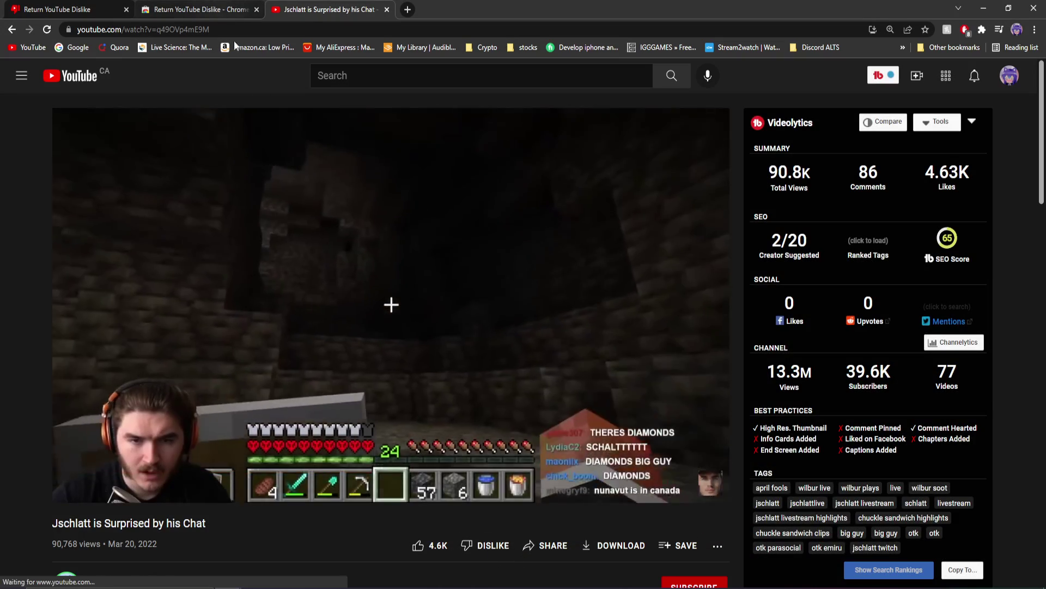
- Reinstall Return YouTube Dislike from its Chrome Web Store listing
click(207, 9)
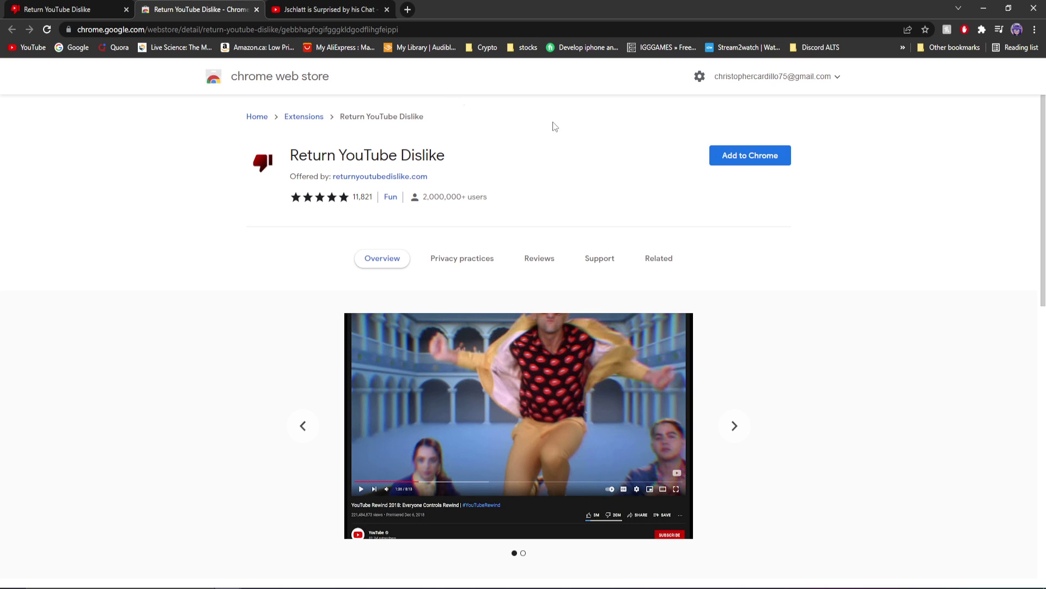
click(741, 163)
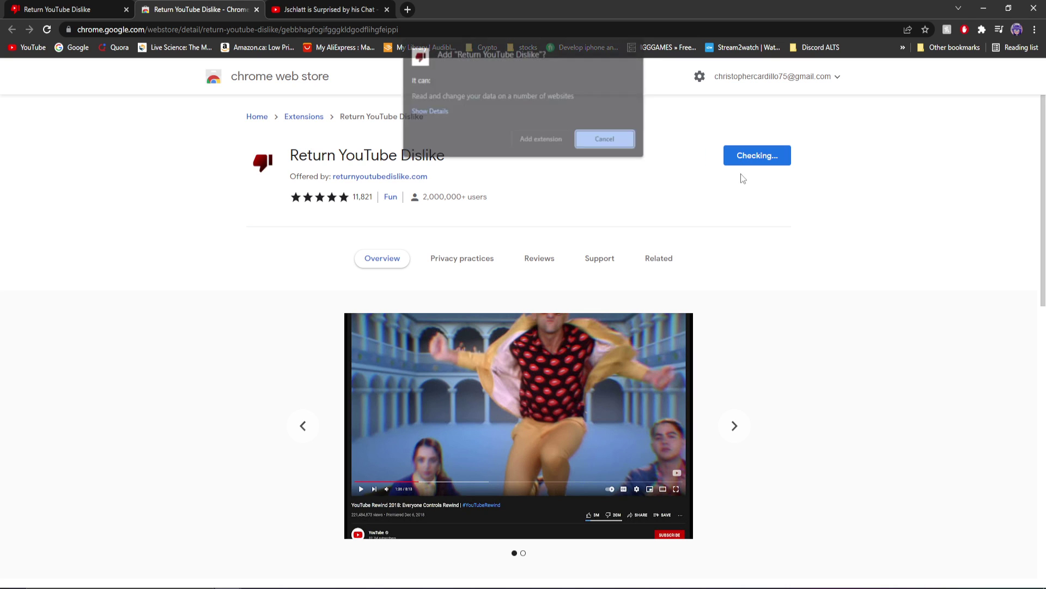
click(540, 140)
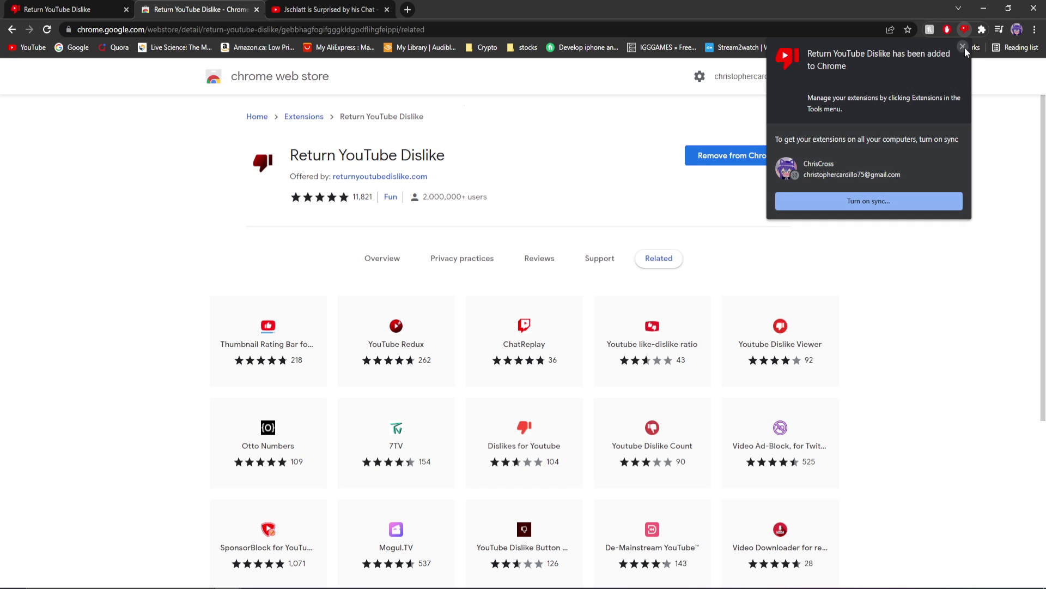
- Dismiss the added-extension notice and reload the YouTube video so dislikes appear
click(963, 47)
click(349, 10)
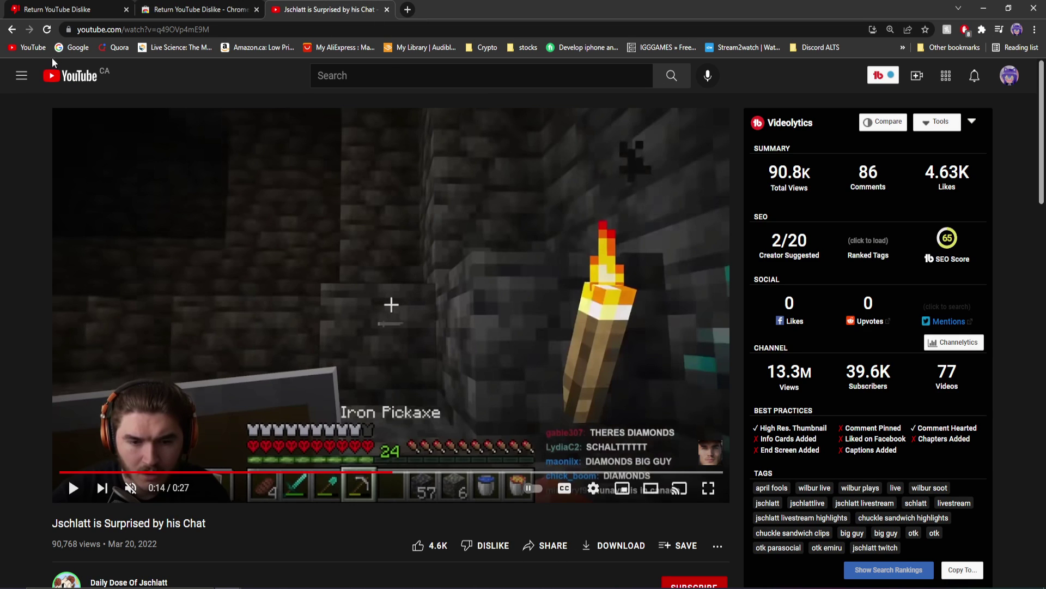
click(47, 29)
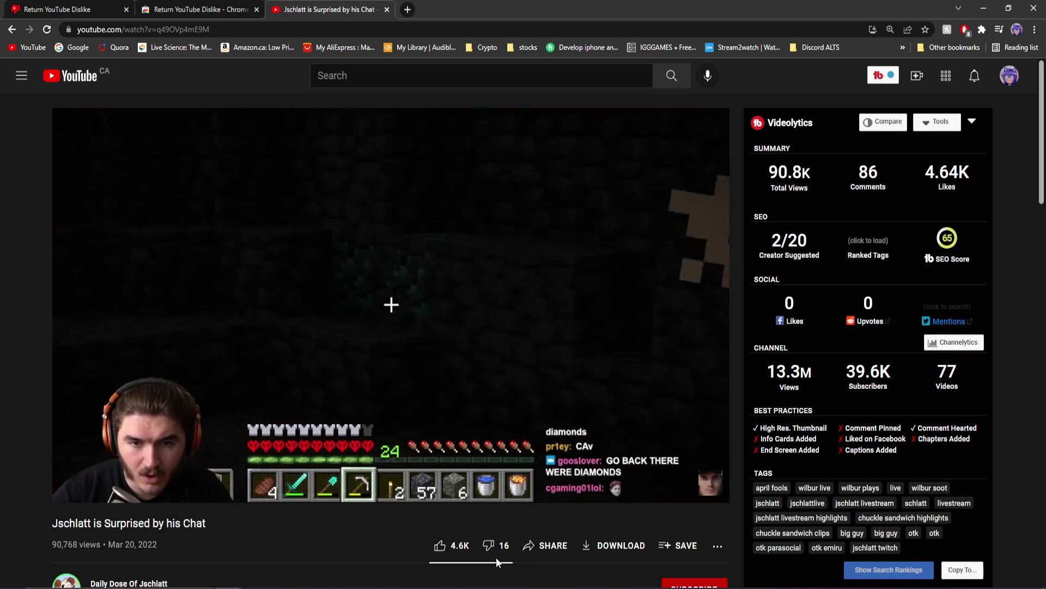
scroll(496, 557, down, 3)
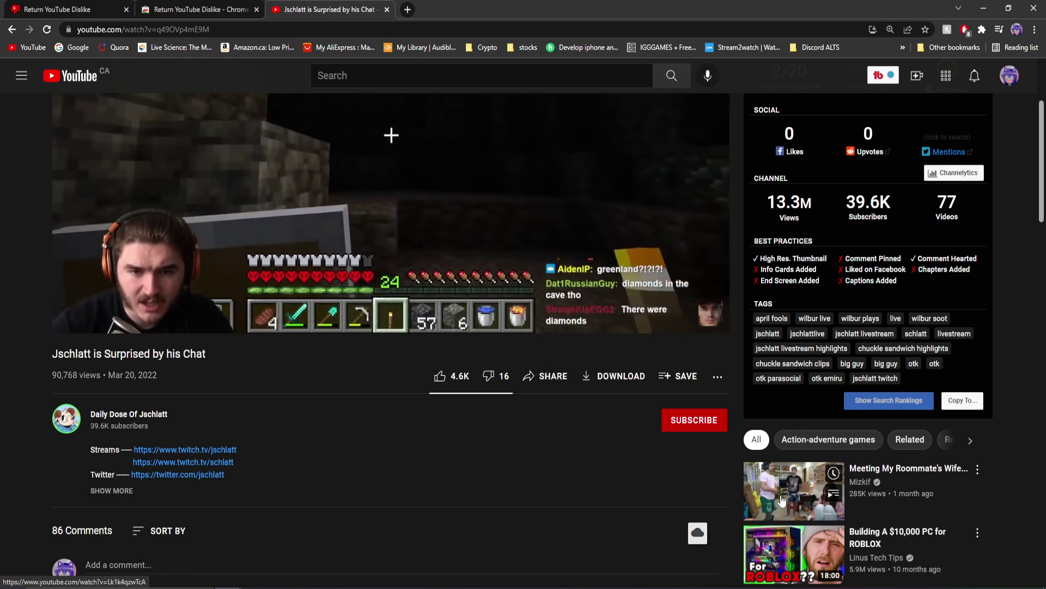
- Open recommended videos, including Finding My Roommate LOVE!, to check their dislike counts
click(788, 504)
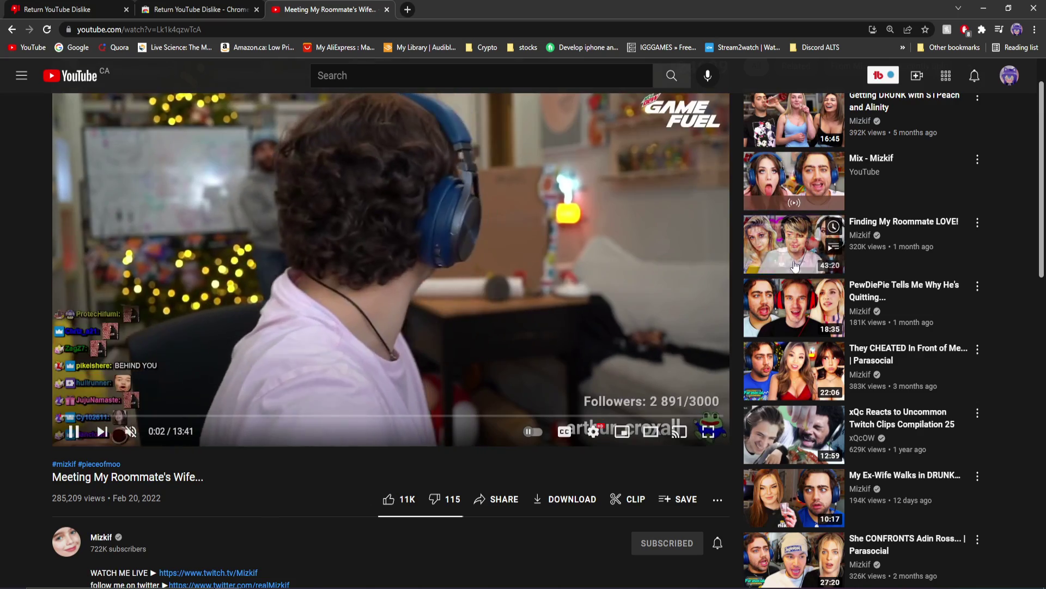
click(793, 244)
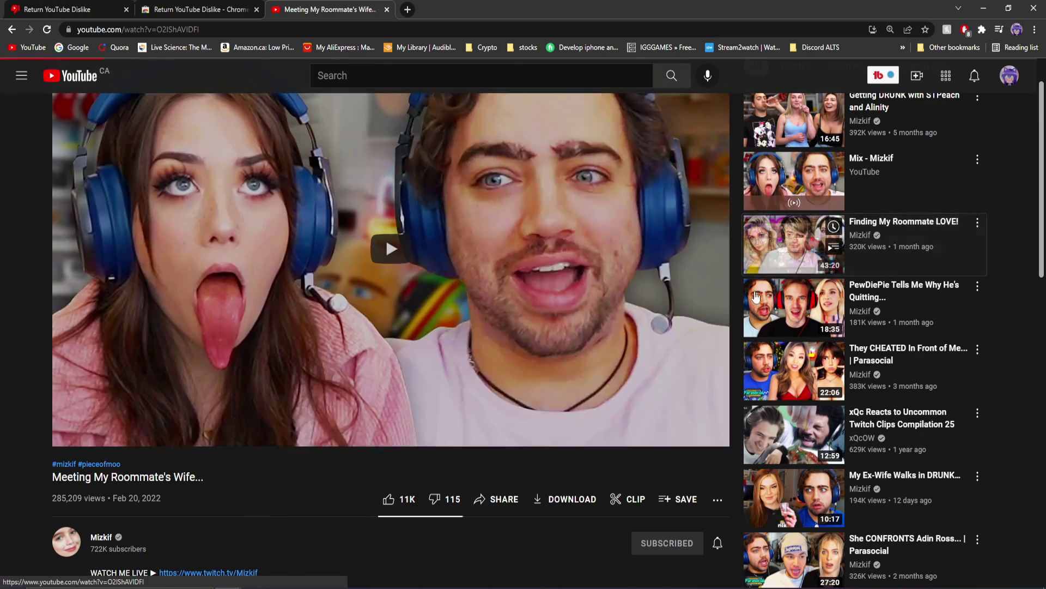
scroll(486, 542, down, 1)
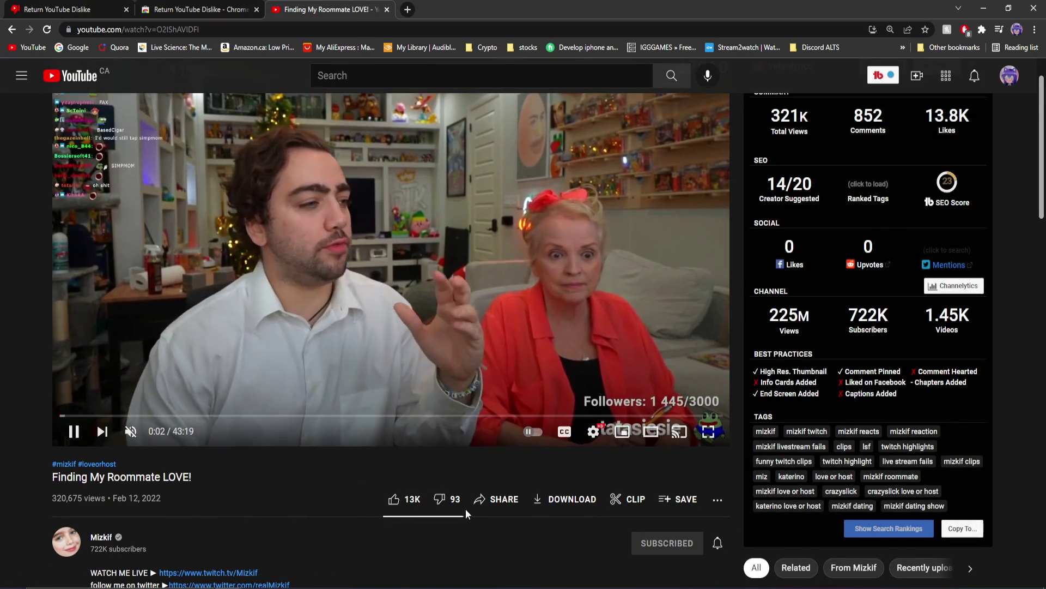
scroll(1009, 427, down, 4)
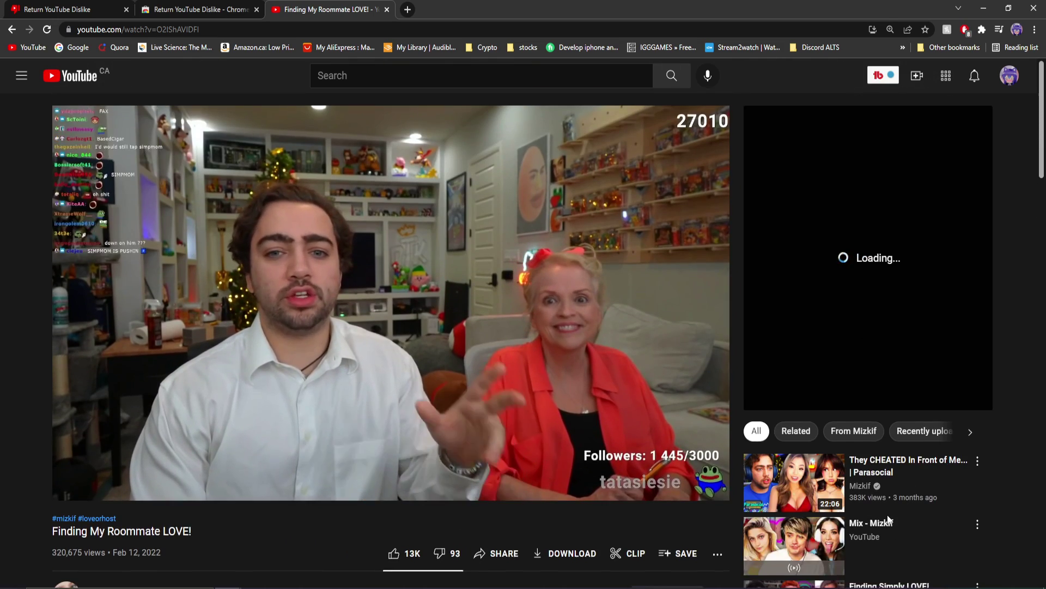
scroll(856, 456, down, 4)
scroll(856, 455, down, 6)
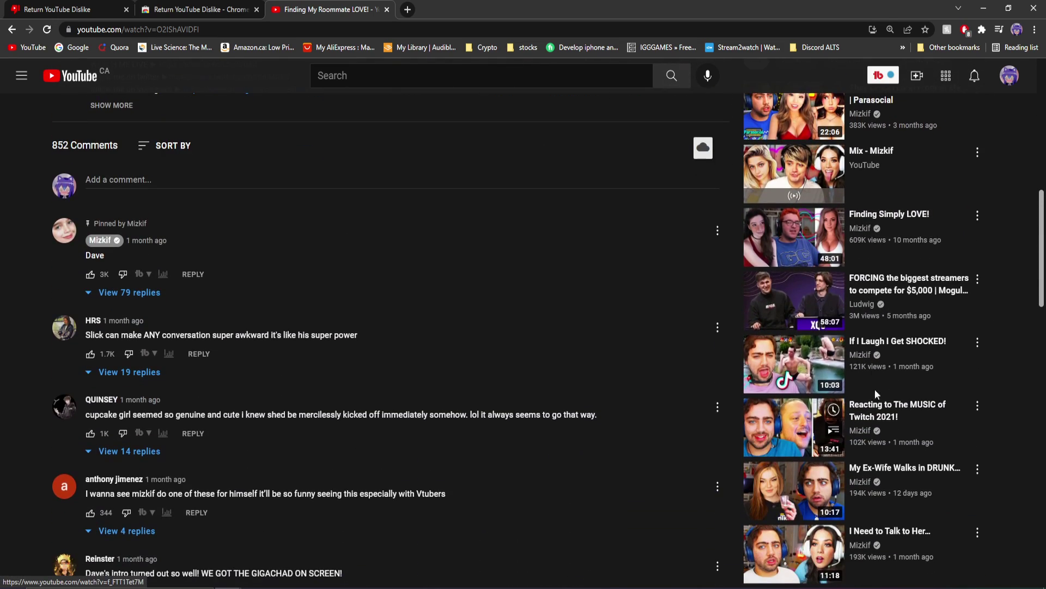
- Check dislikes on the Mogul Money and Brand New 2021 Lamborghini videos, then return to the install page
click(894, 299)
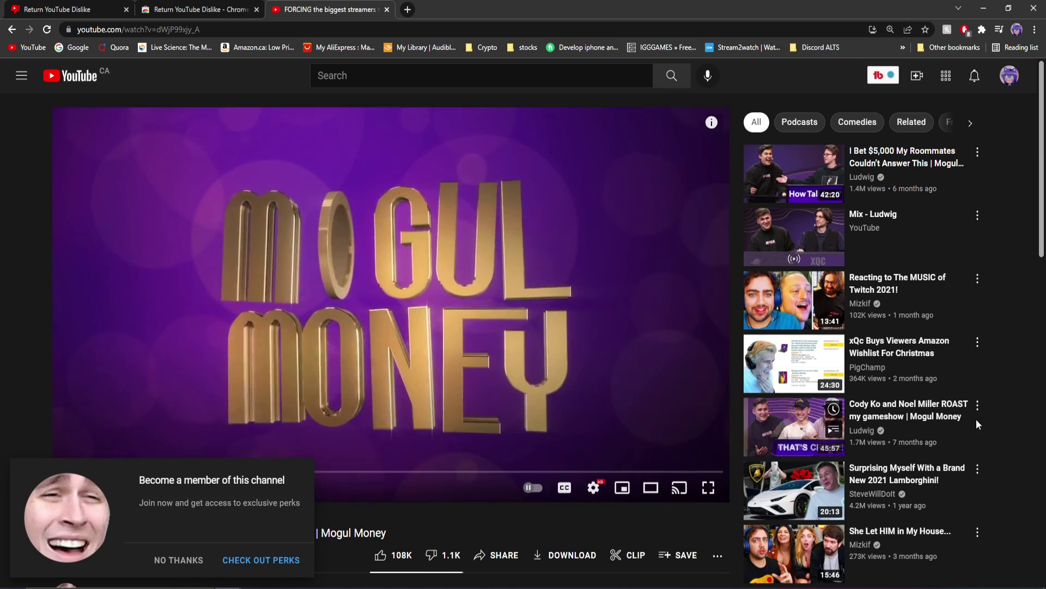
scroll(909, 389, down, 2)
click(909, 389)
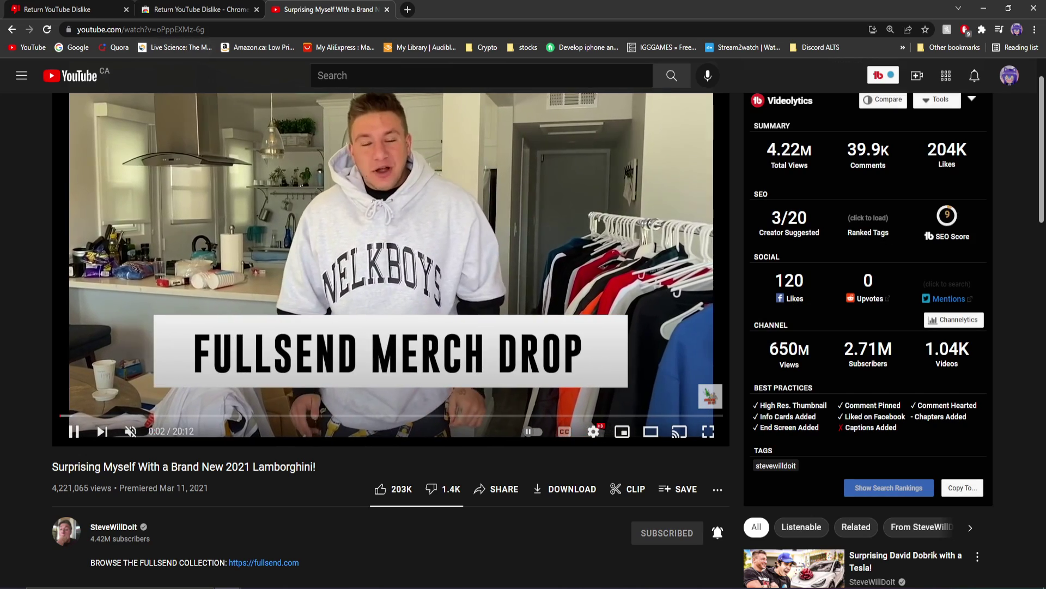
scroll(827, 425, down, 2)
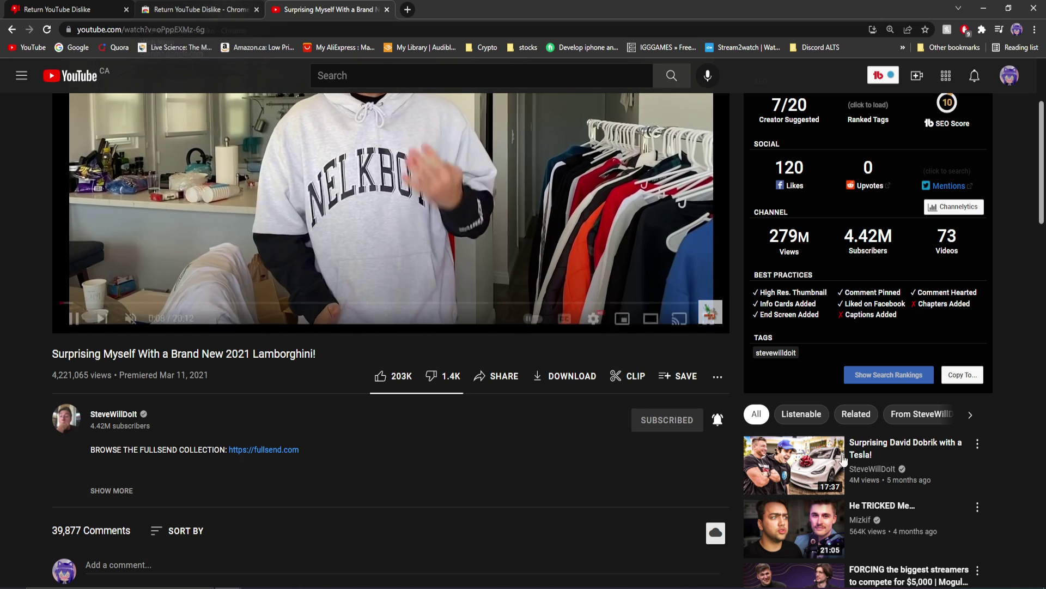
scroll(884, 503, down, 5)
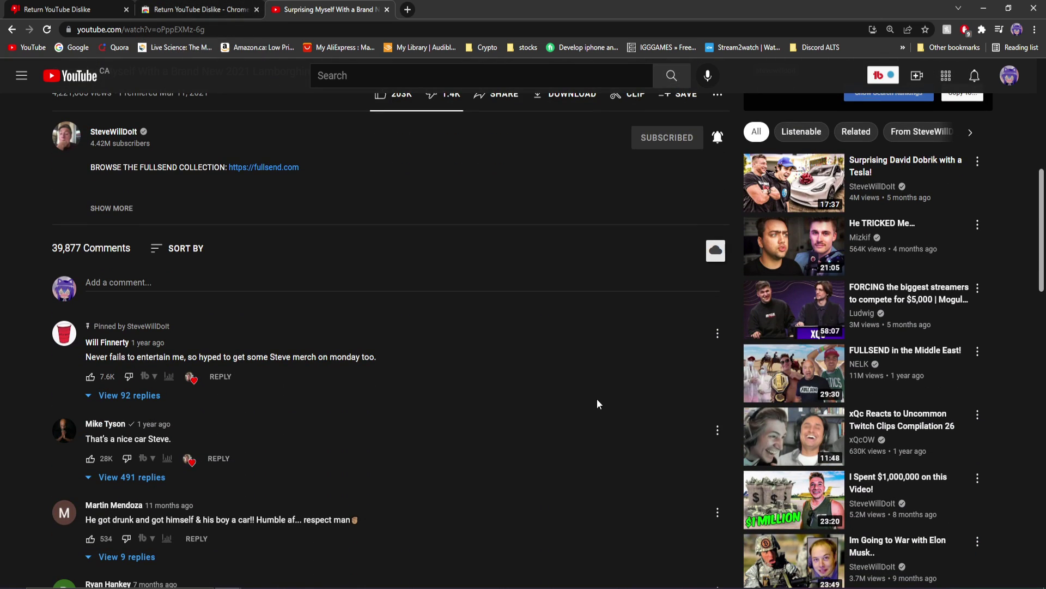
scroll(597, 403, up, 4)
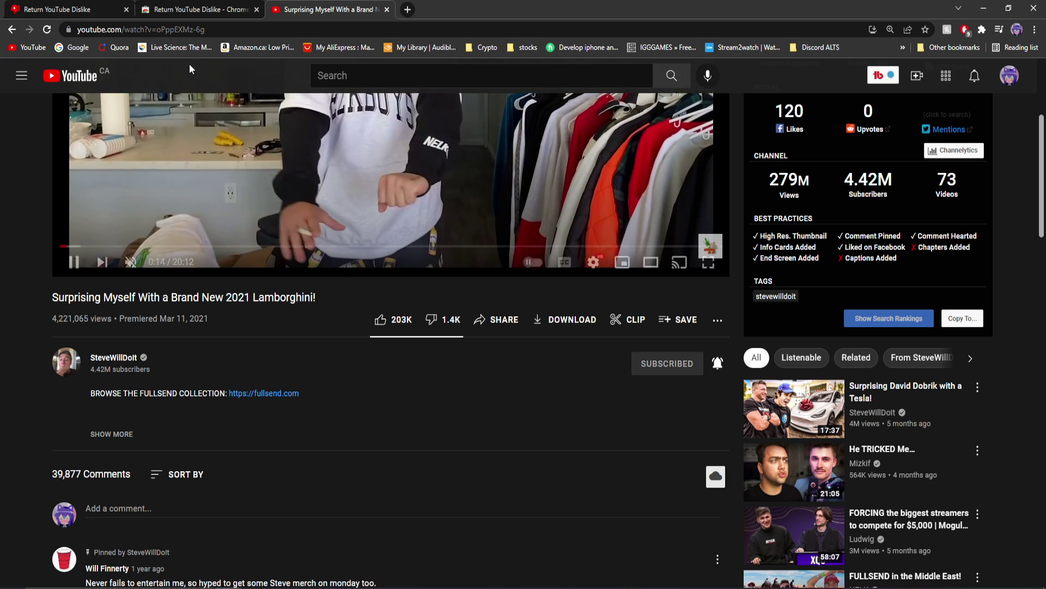
scroll(164, 82, up, 4)
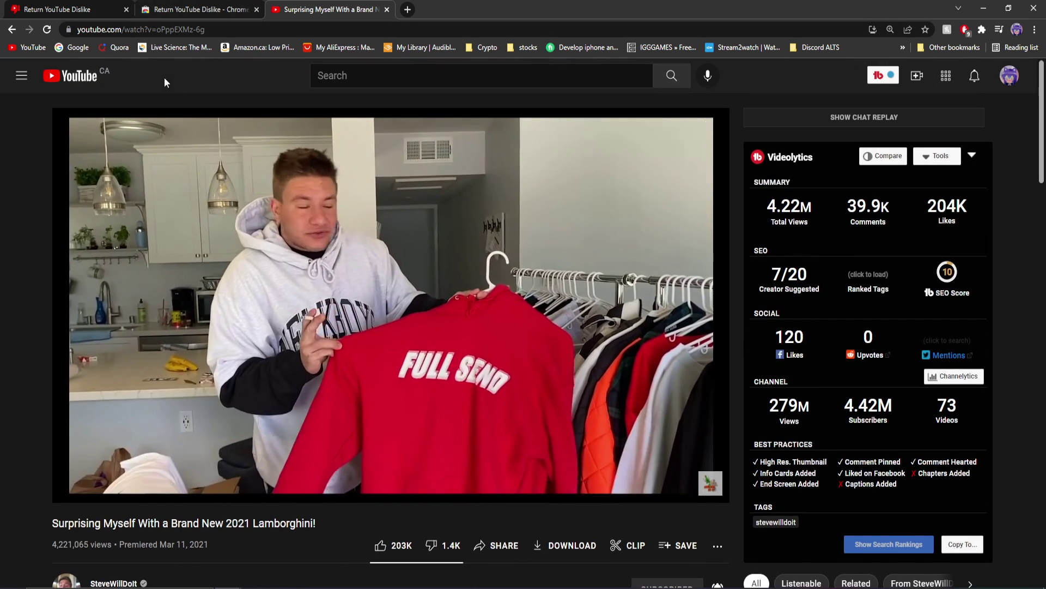
click(70, 7)
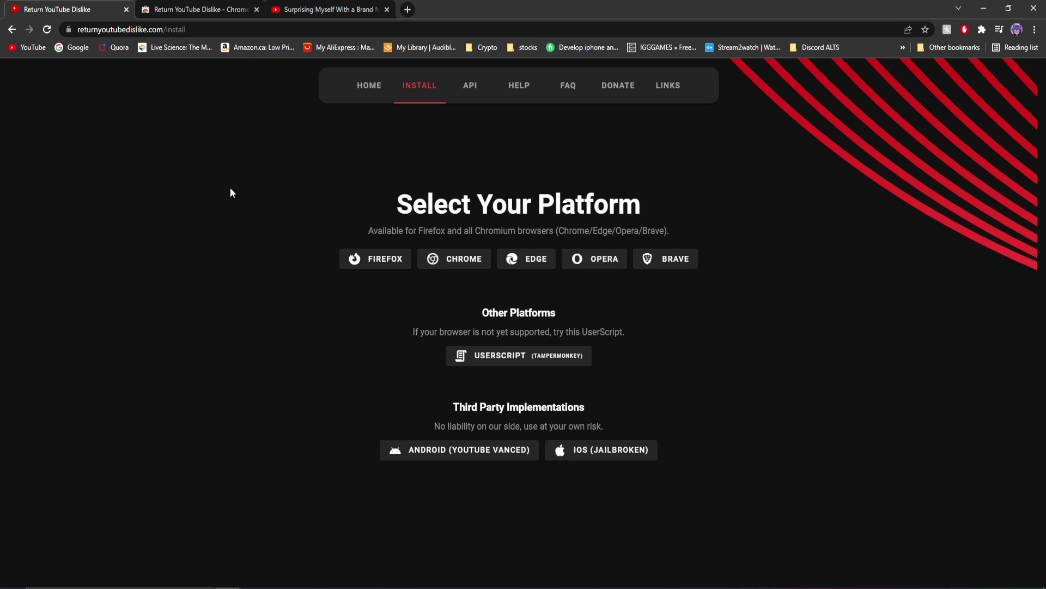